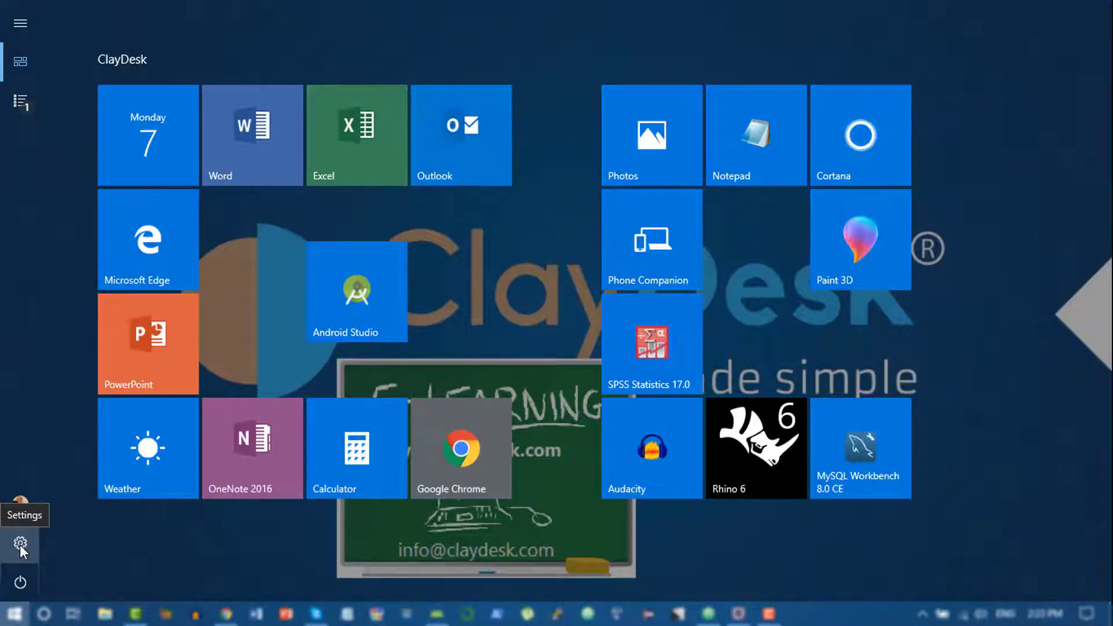
# Open Windows Settings to the System Display page with its resolution options
pyautogui.click(20, 544)
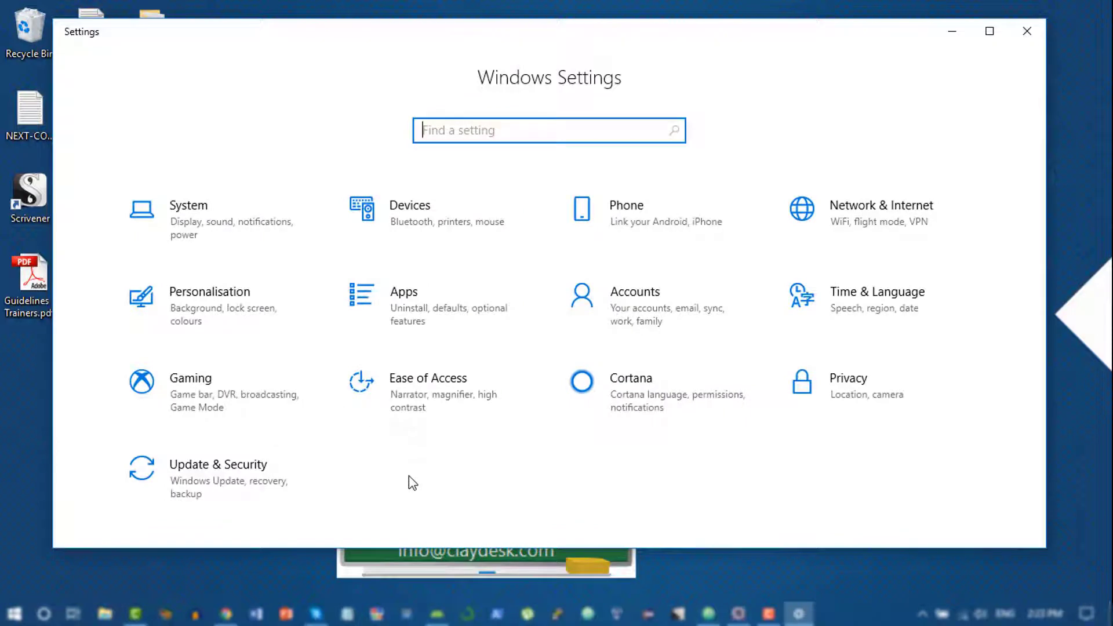
pyautogui.click(231, 240)
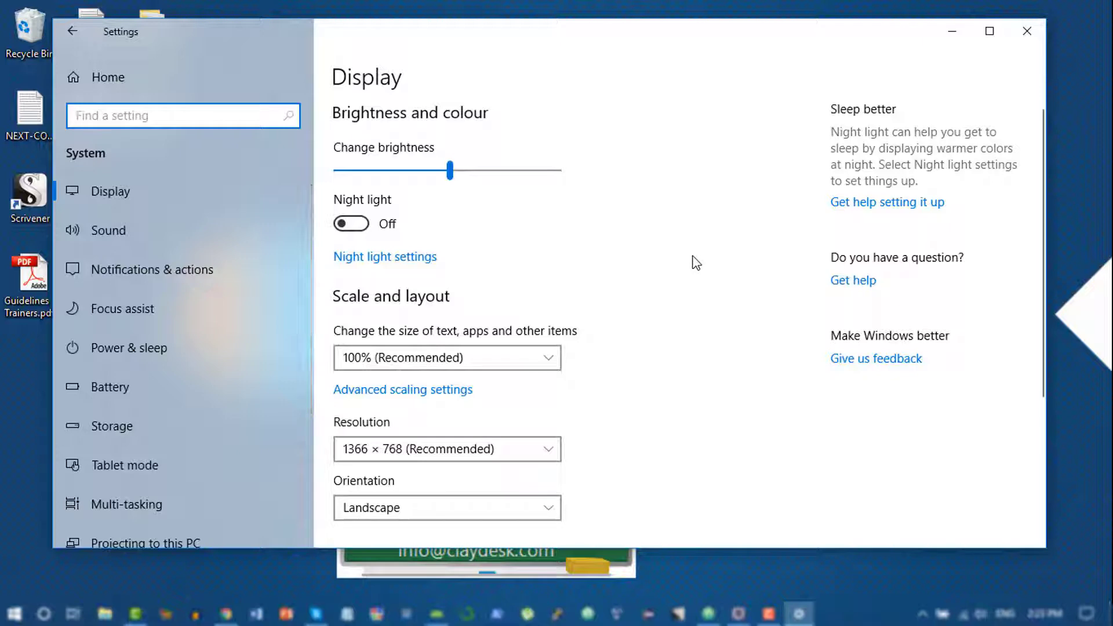
pyautogui.scroll(-2, 696, 262)
pyautogui.scroll(-2, 690, 265)
pyautogui.scroll(-1, 689, 266)
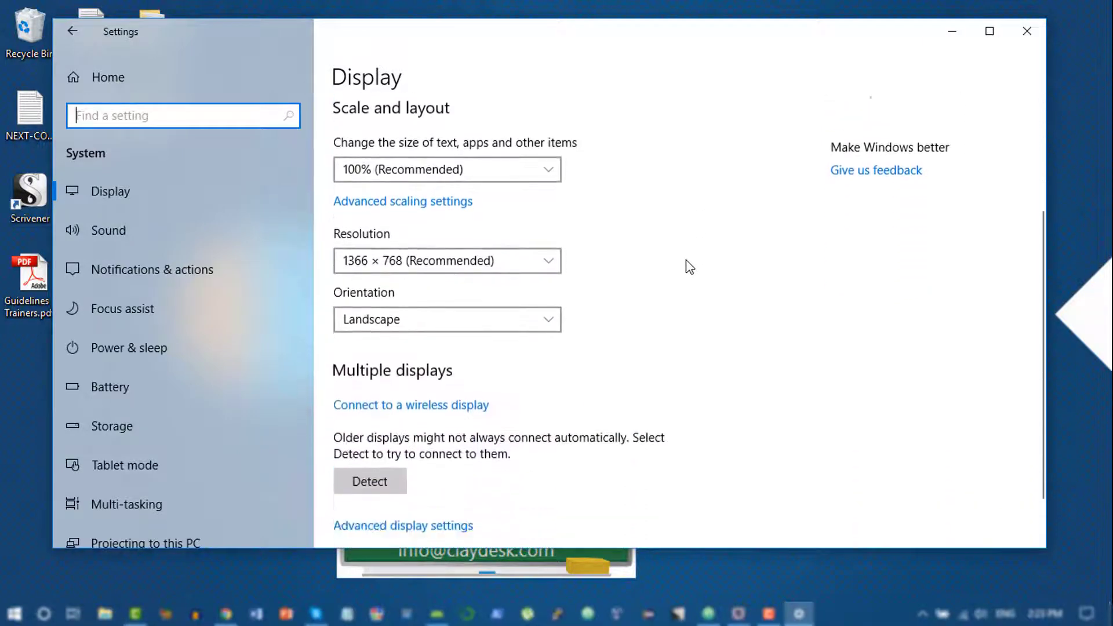
pyautogui.scroll(-1, 686, 266)
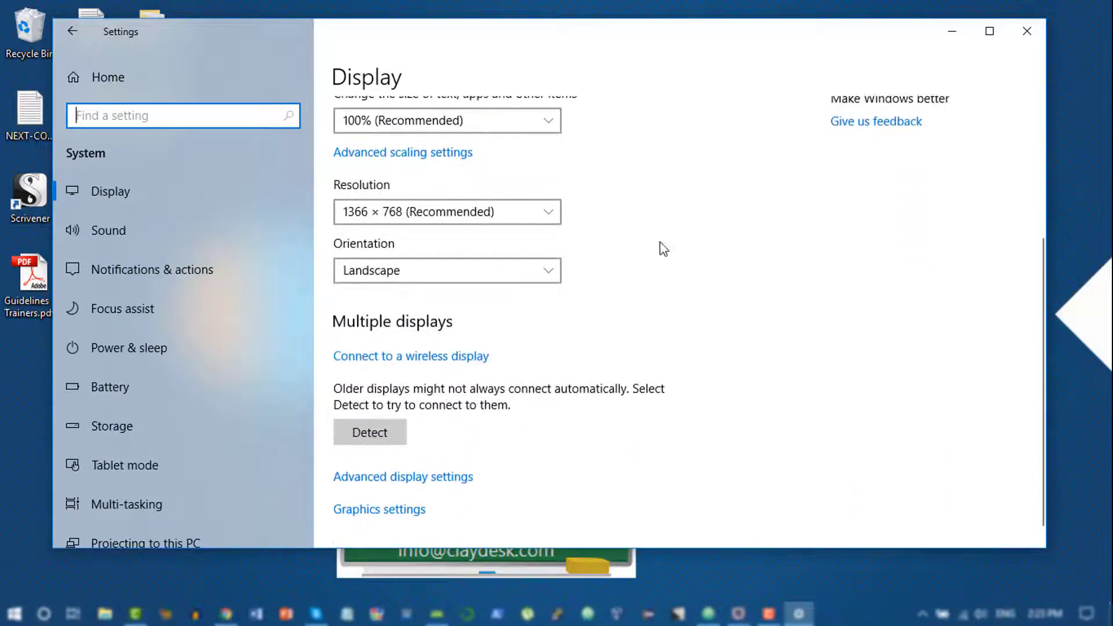
pyautogui.click(551, 214)
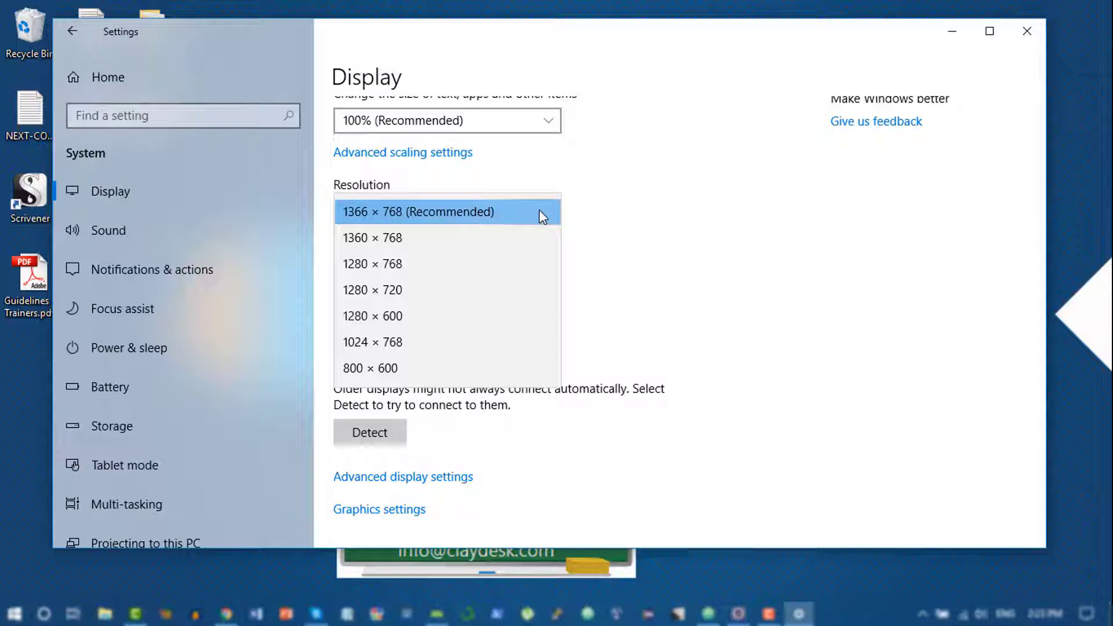
pyautogui.click(600, 216)
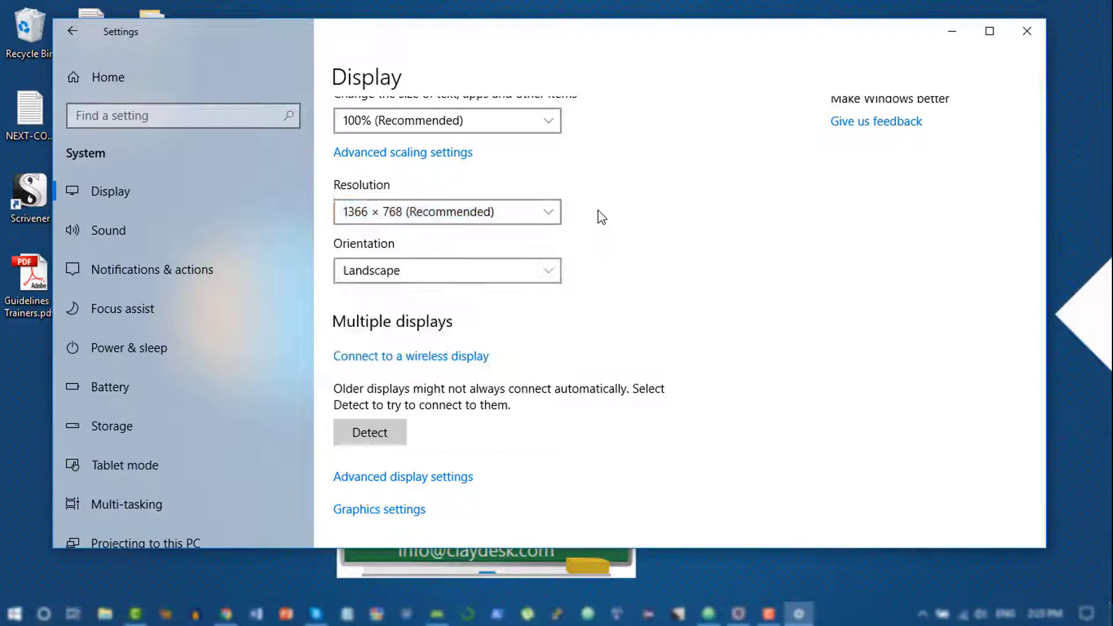
pyautogui.click(552, 216)
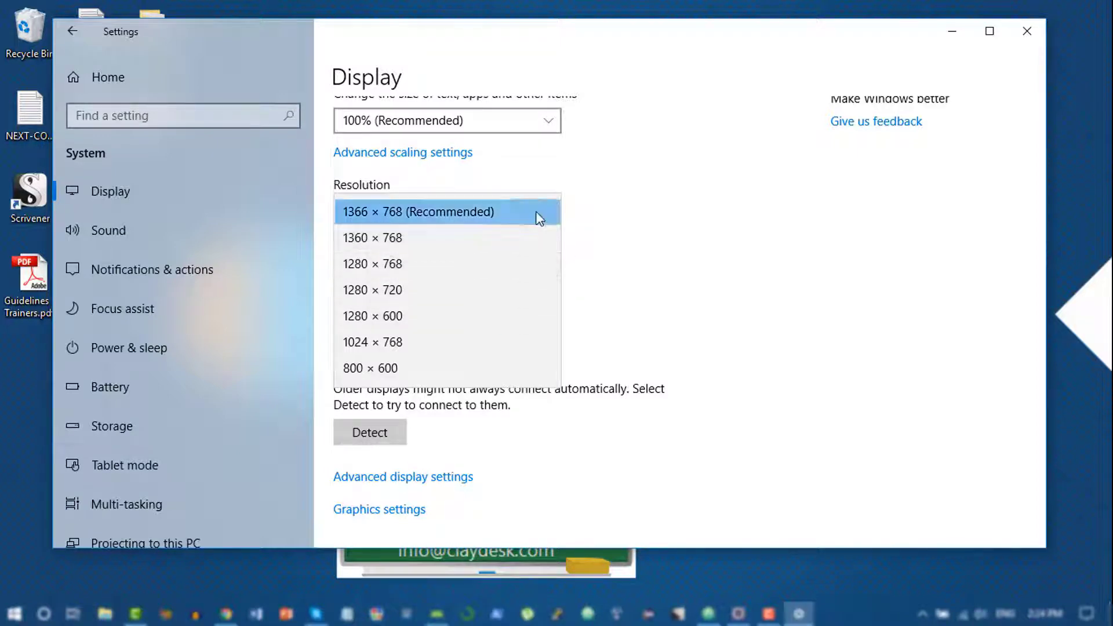
pyautogui.click(595, 216)
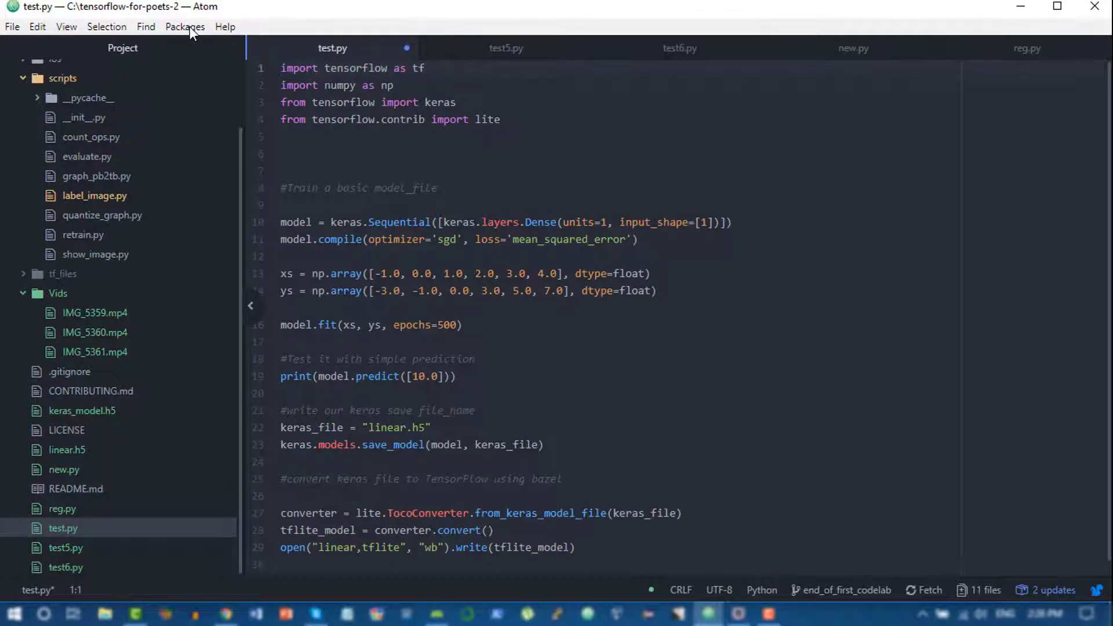
# Open Atom's Settings View from the Packages menu
pyautogui.click(190, 26)
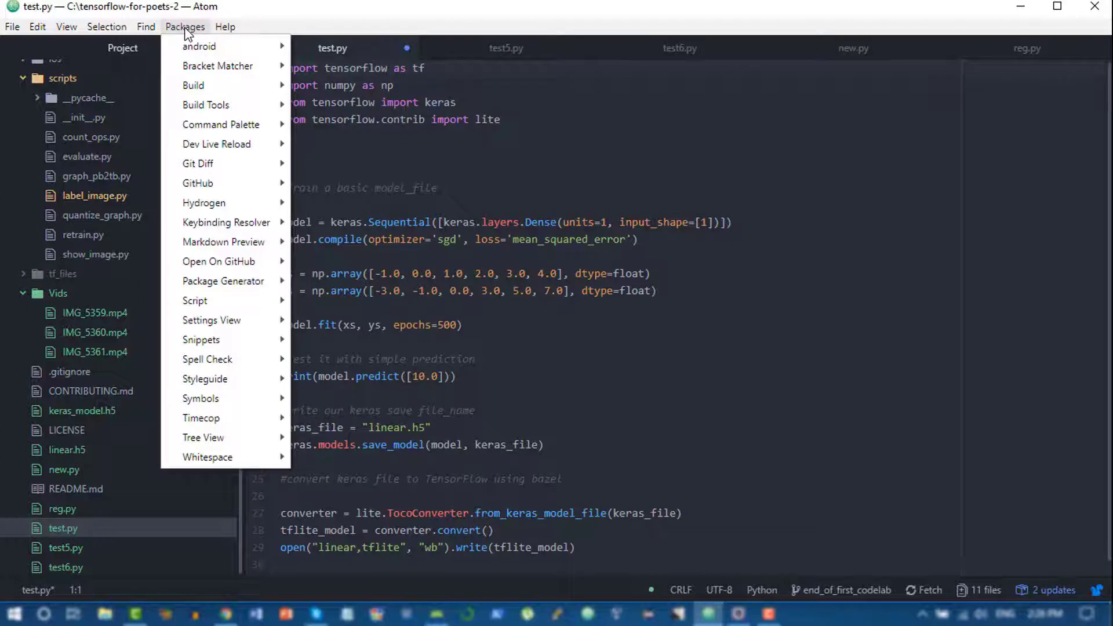
pyautogui.moveTo(211, 320)
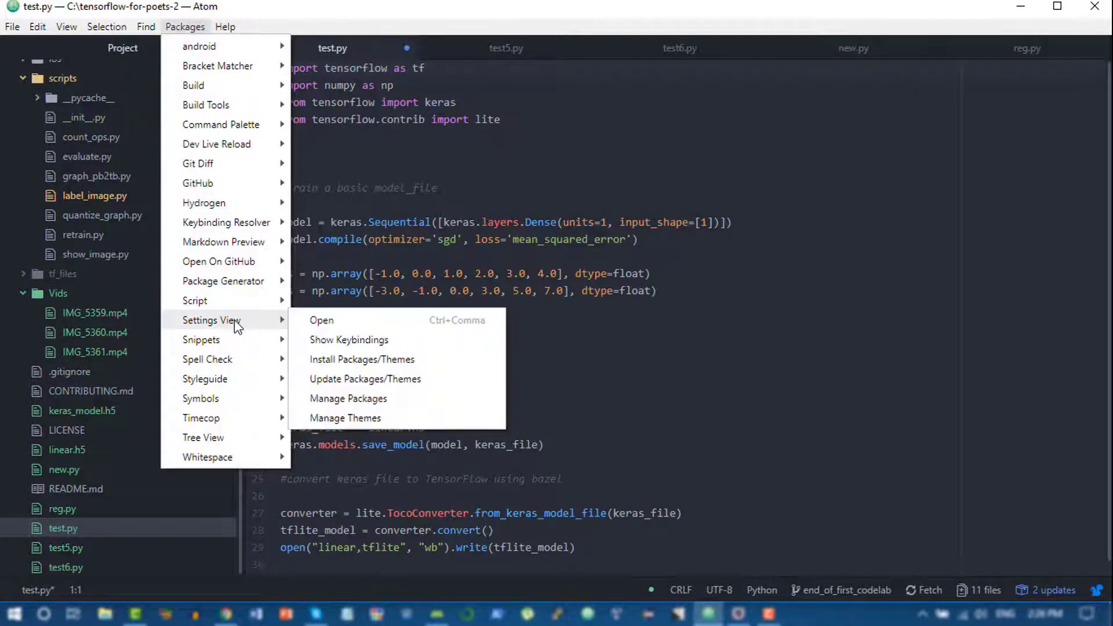
# Set Atom's editor Font Size to 14 and return to test5.py
pyautogui.click(331, 327)
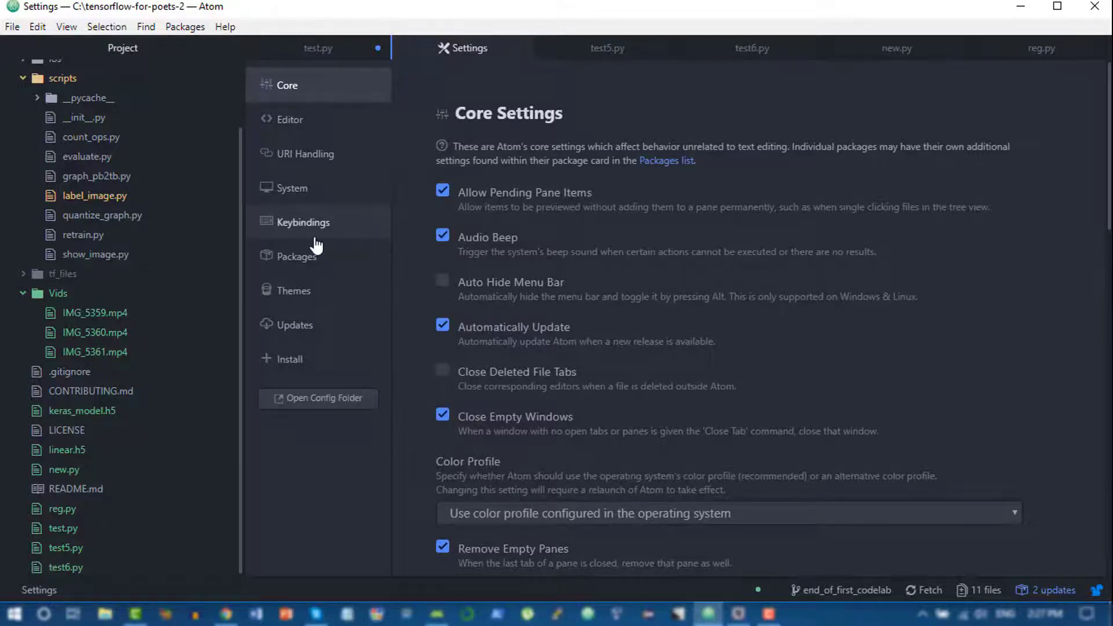
pyautogui.click(306, 126)
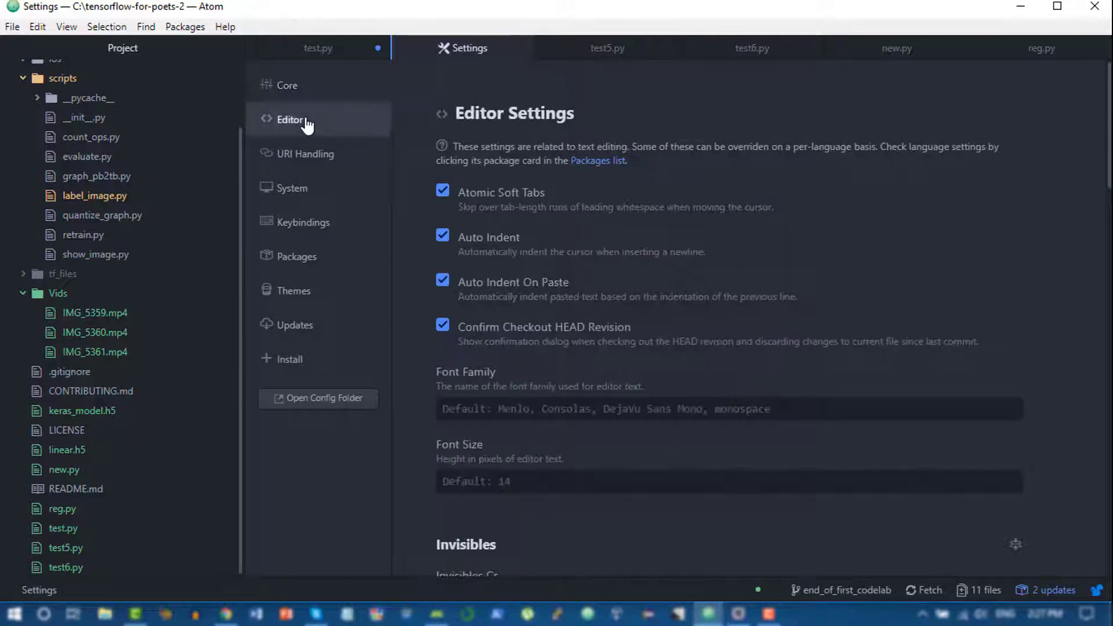
pyautogui.scroll(-1, 475, 261)
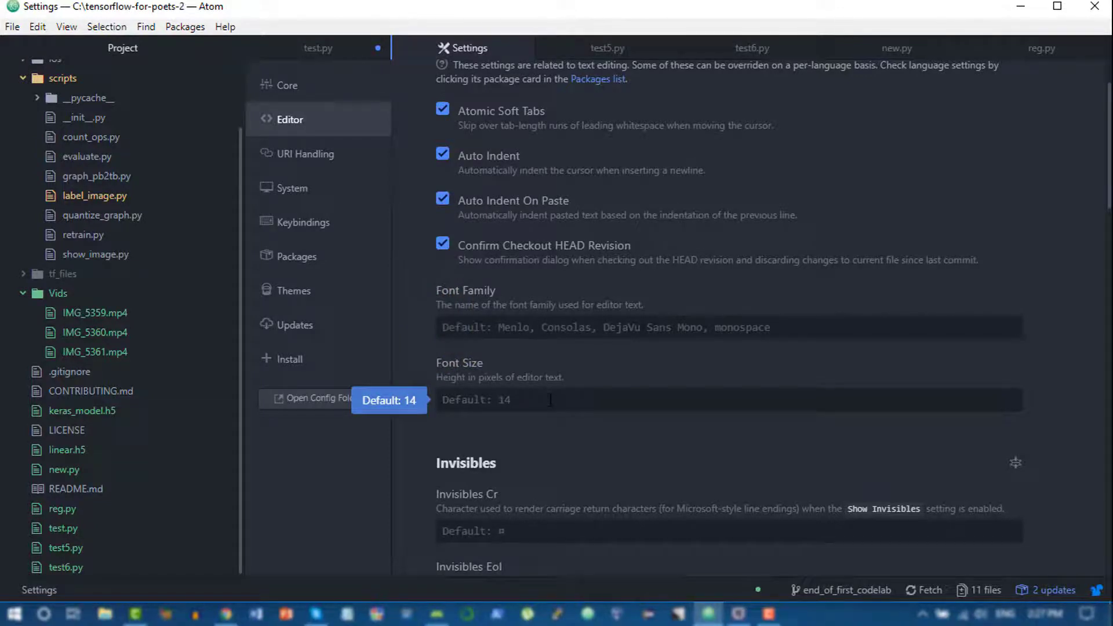
pyautogui.click(549, 399)
pyautogui.write('14')
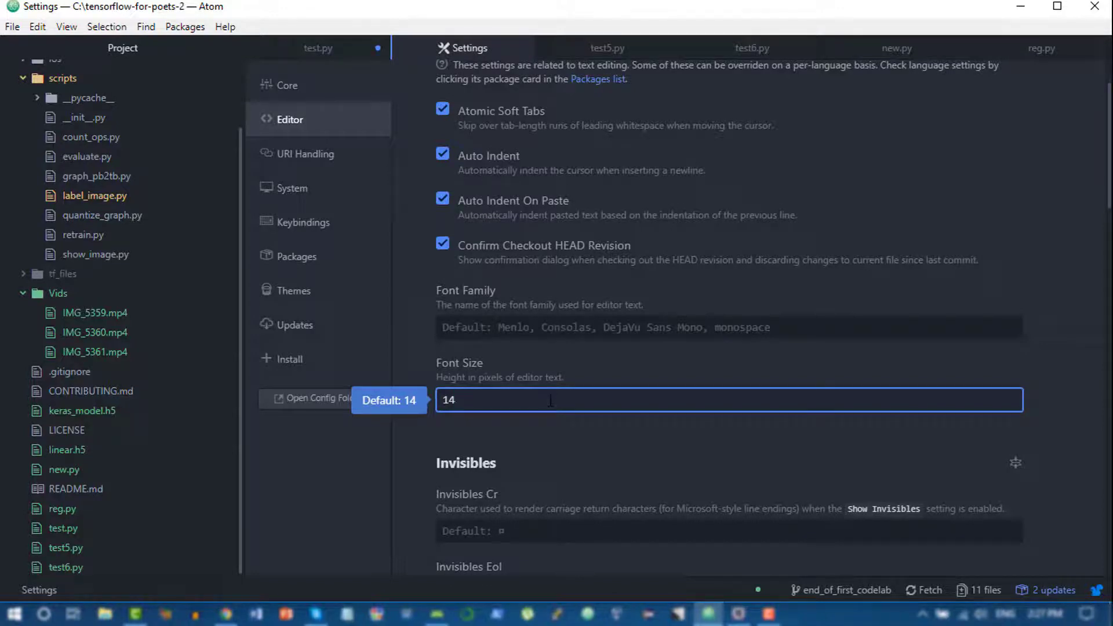
pyautogui.scroll(-8, 551, 417)
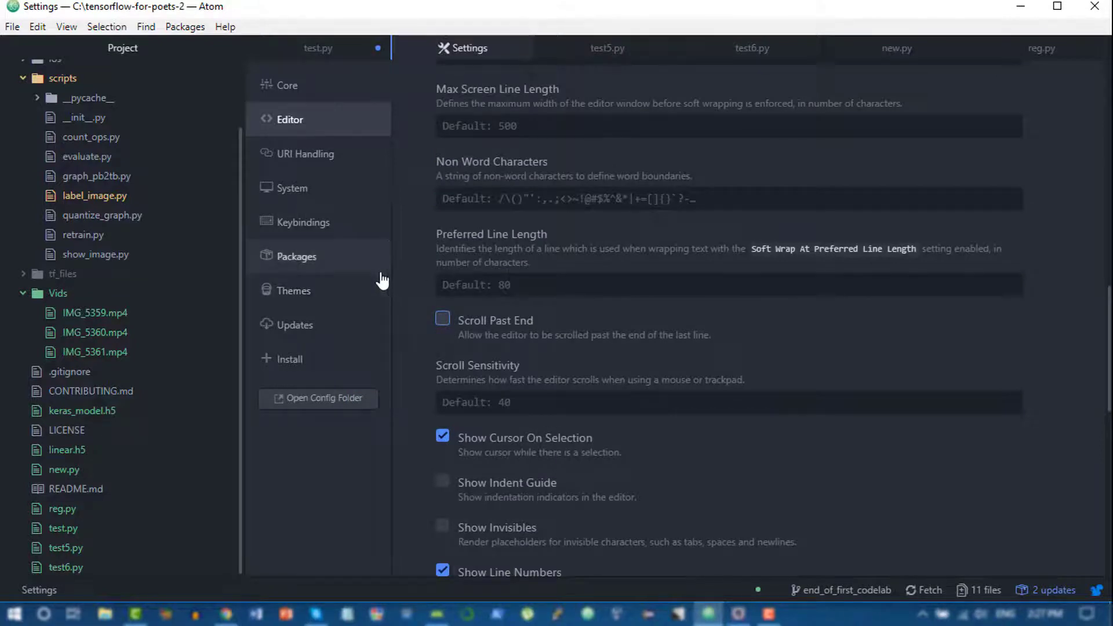
pyautogui.click(596, 50)
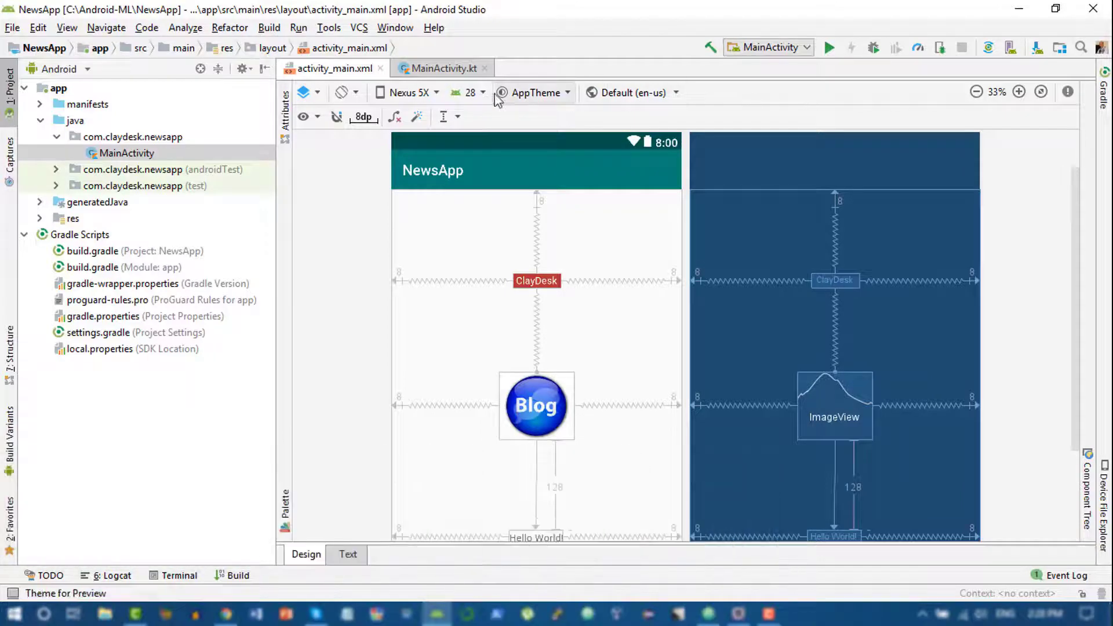
# Show the MainActivity.kt code in Android Studio and open the File menu
pyautogui.click(444, 70)
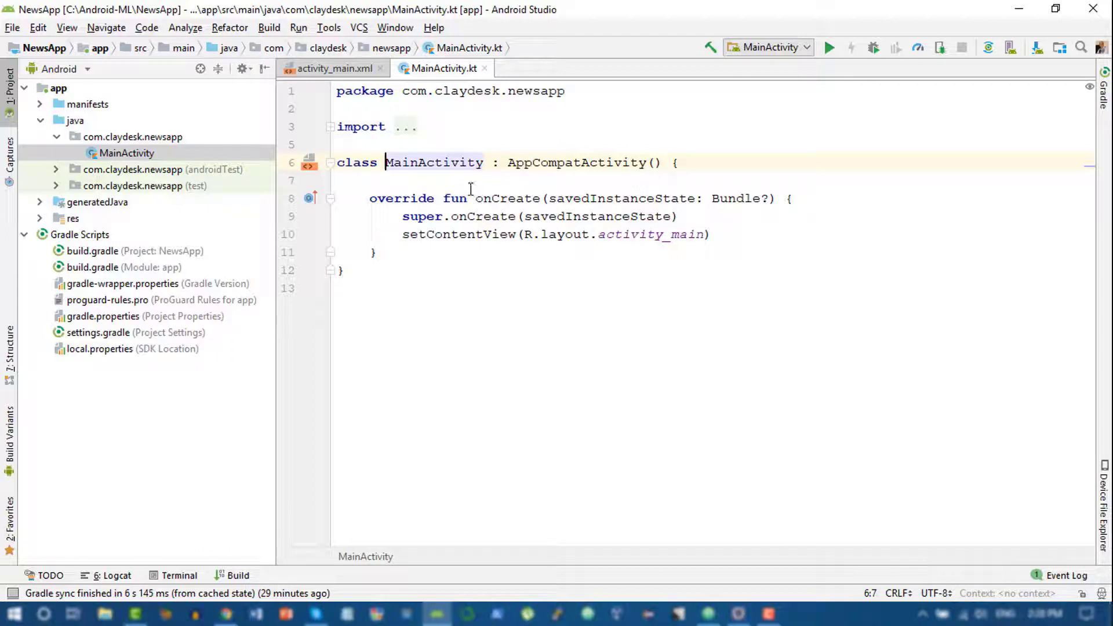
pyautogui.click(13, 29)
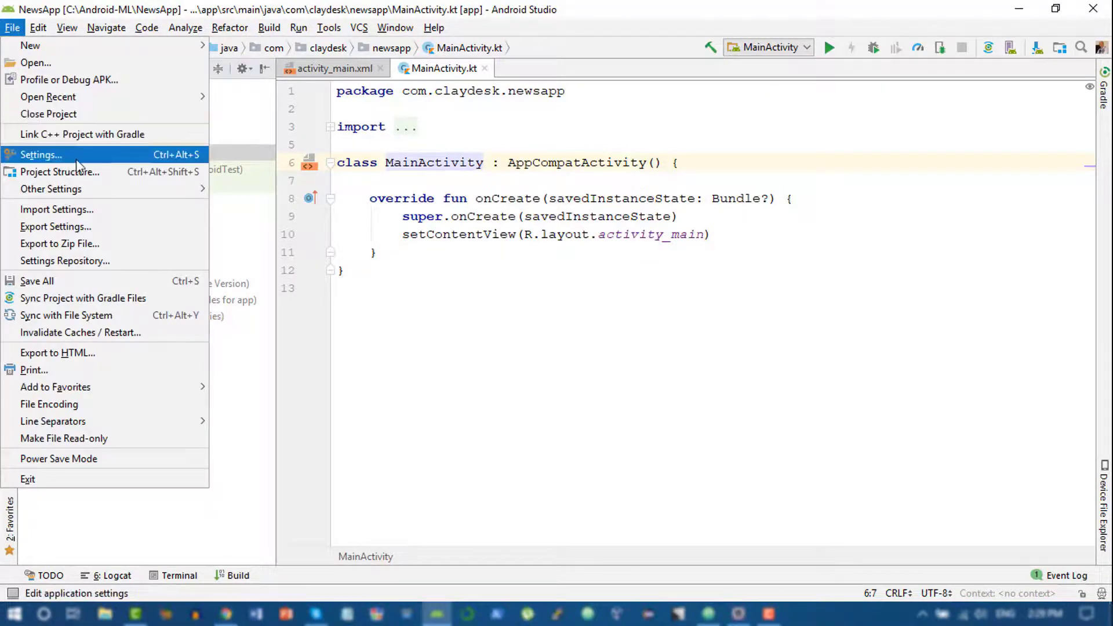
# Change Android Studio's Monospaced editor font size from 16 to 21
pyautogui.click(107, 162)
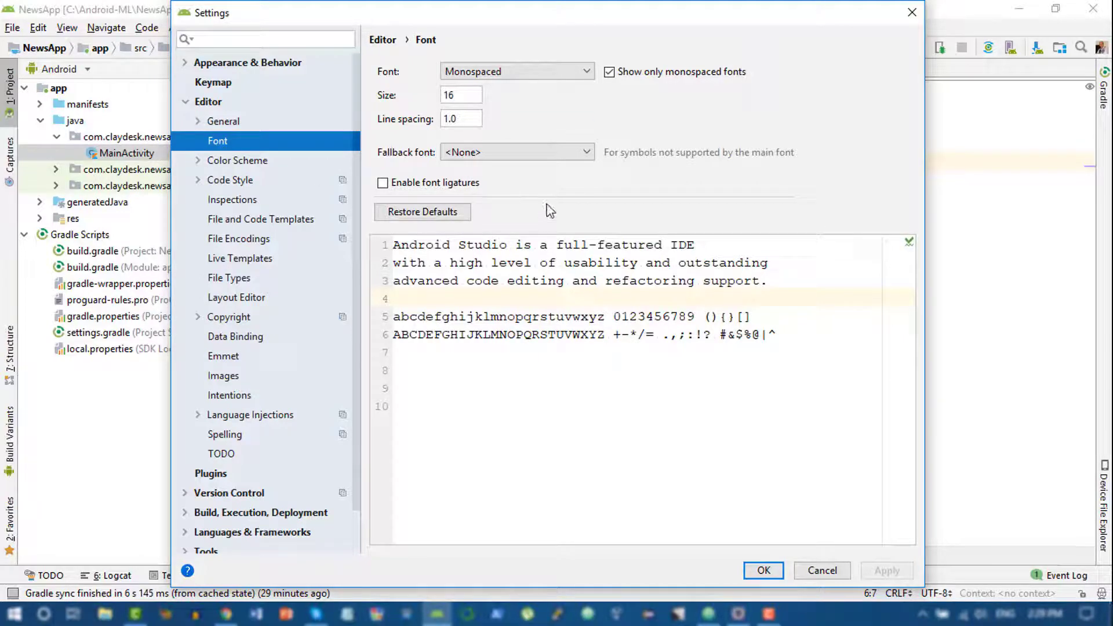
pyautogui.click(587, 71)
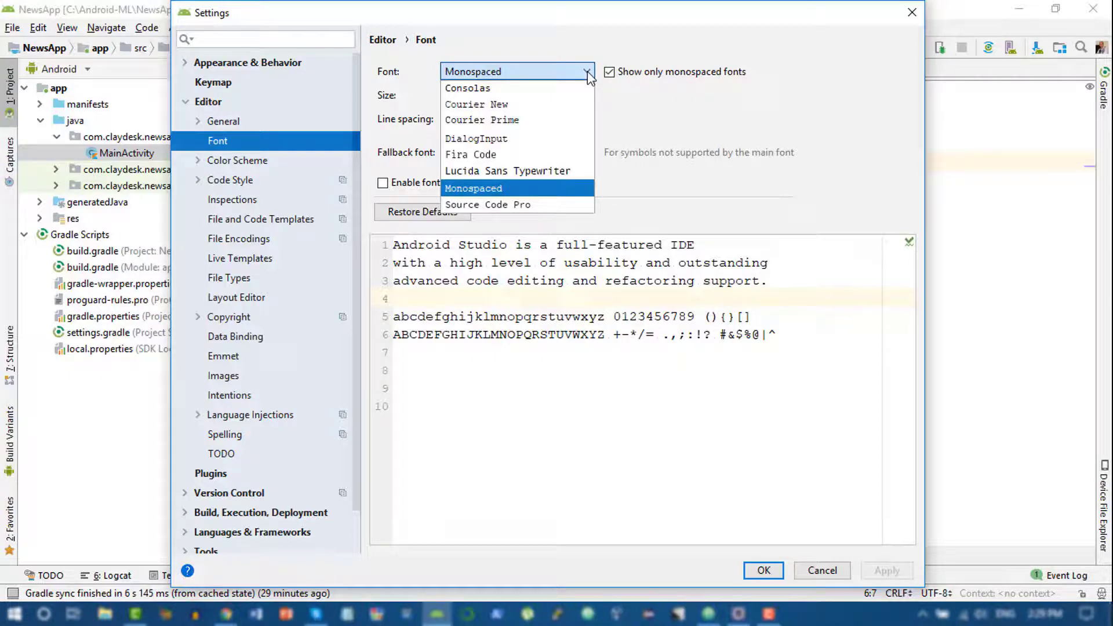
pyautogui.click(587, 72)
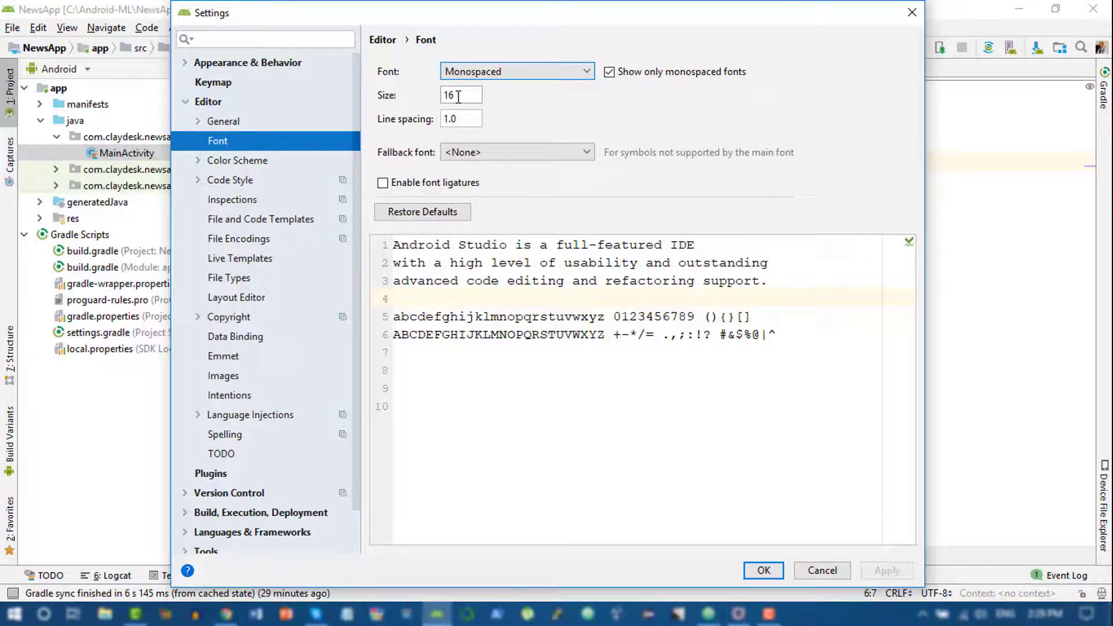
pyautogui.moveTo(459, 97); pyautogui.dragTo(441, 97)
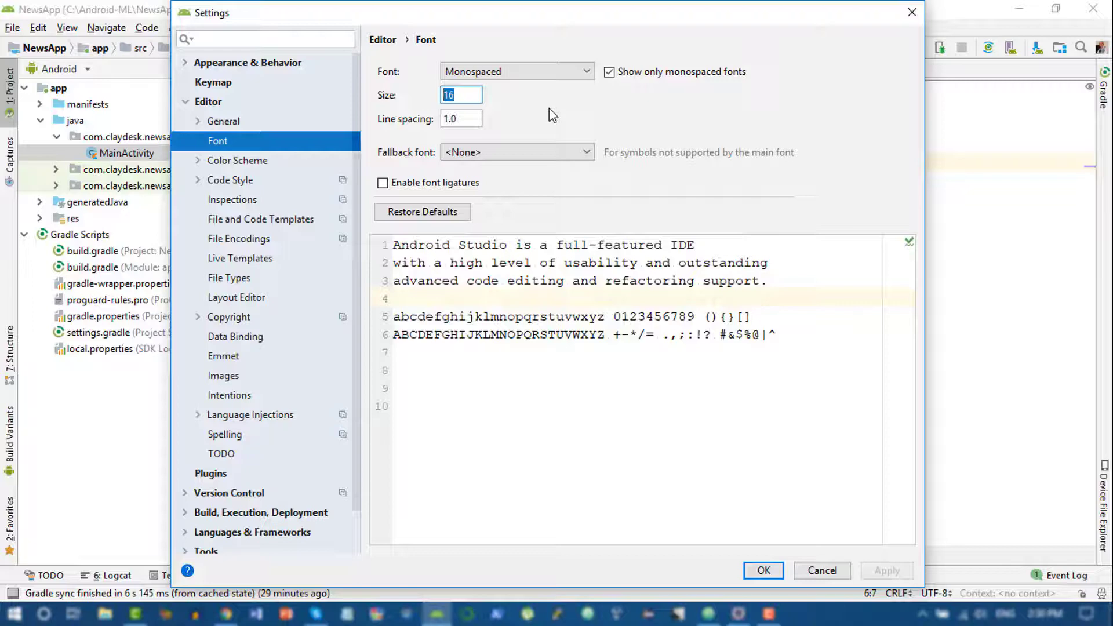
pyautogui.write('21')
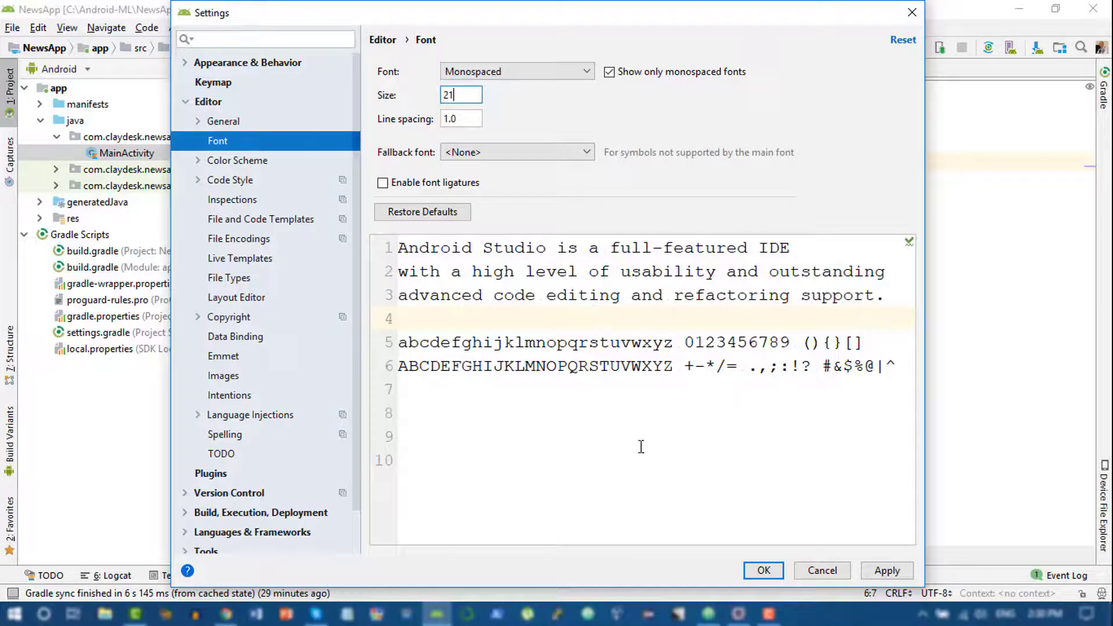
pyautogui.click(762, 569)
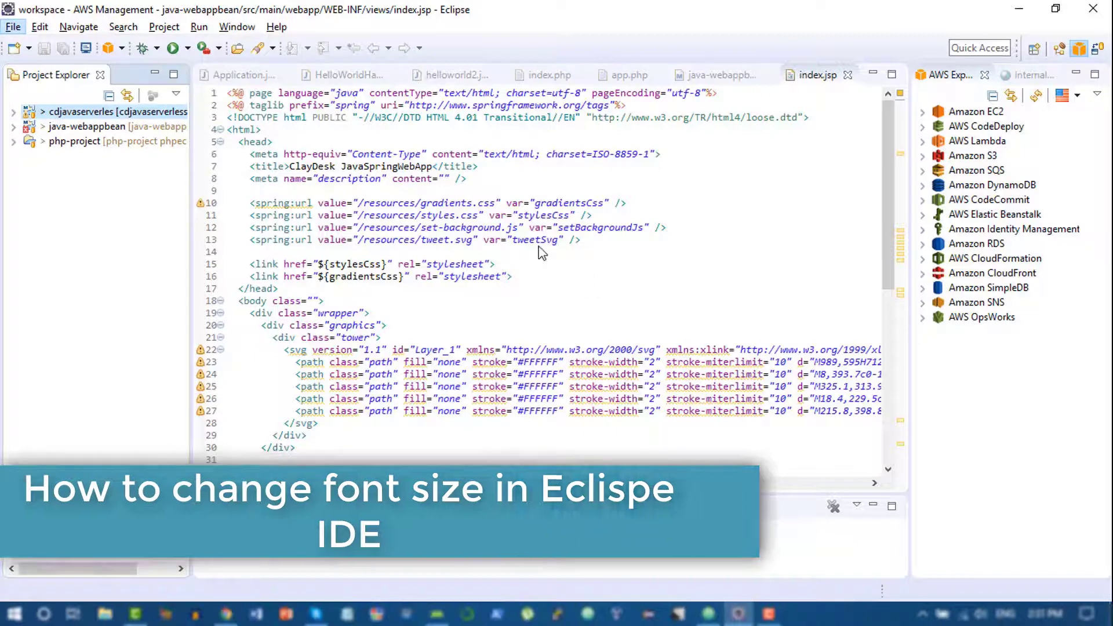
# Open Eclipse's Window menu over the index.jsp editor
pyautogui.click(246, 29)
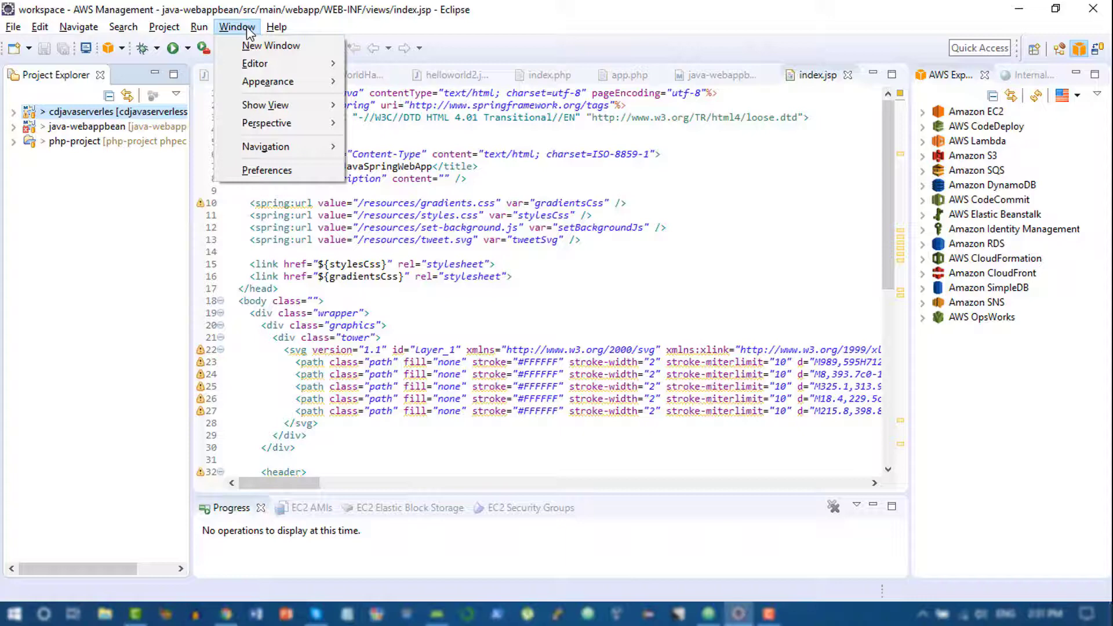
# Filter Eclipse Preferences for 'font' and select Basic > Text Font (Consolas 10)
pyautogui.click(293, 171)
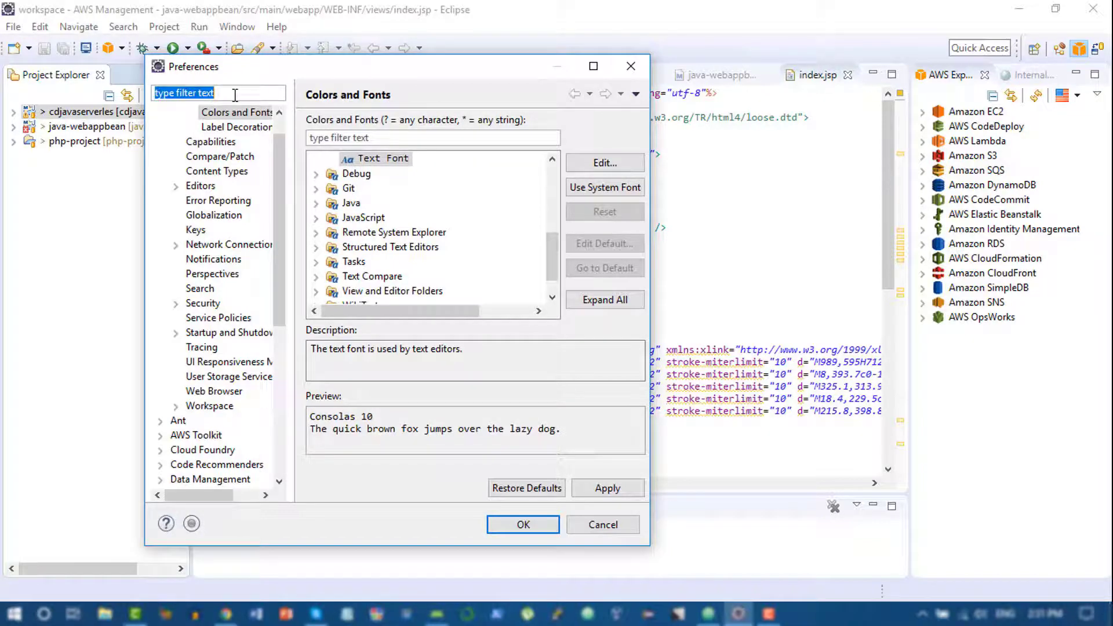
pyautogui.write('fo')
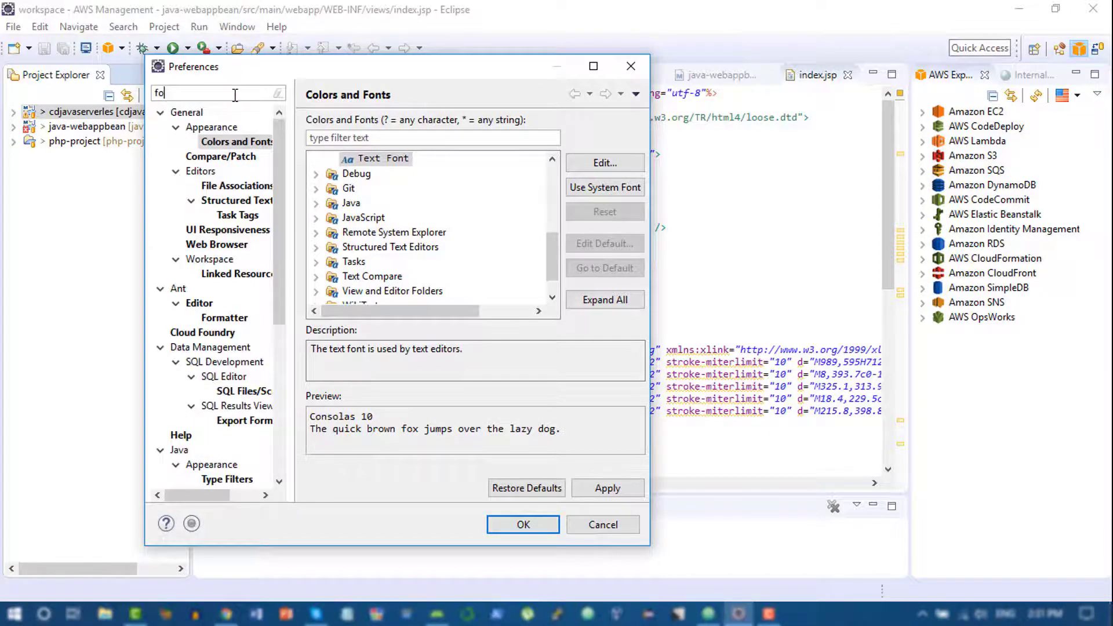
pyautogui.write('nt')
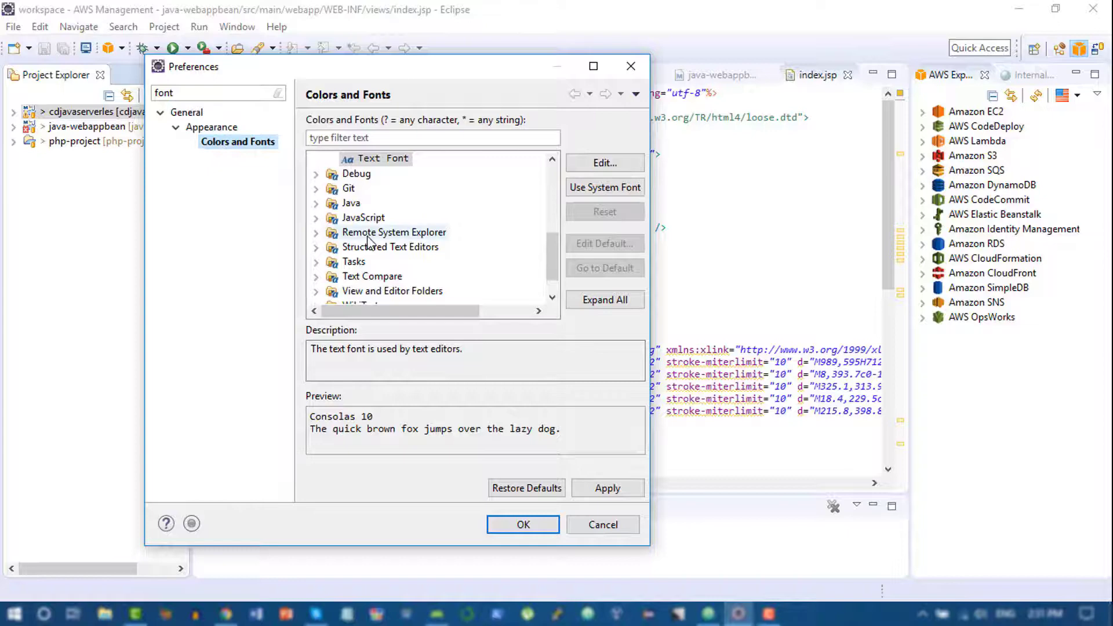
pyautogui.scroll(-1, 368, 244)
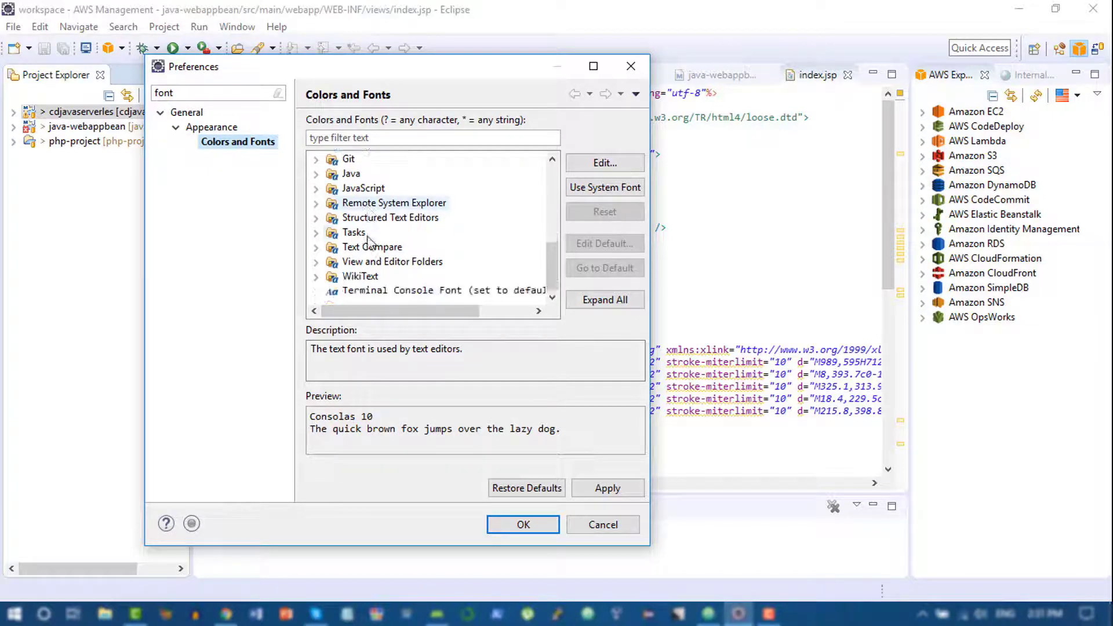
pyautogui.scroll(2, 369, 244)
pyautogui.scroll(2, 368, 244)
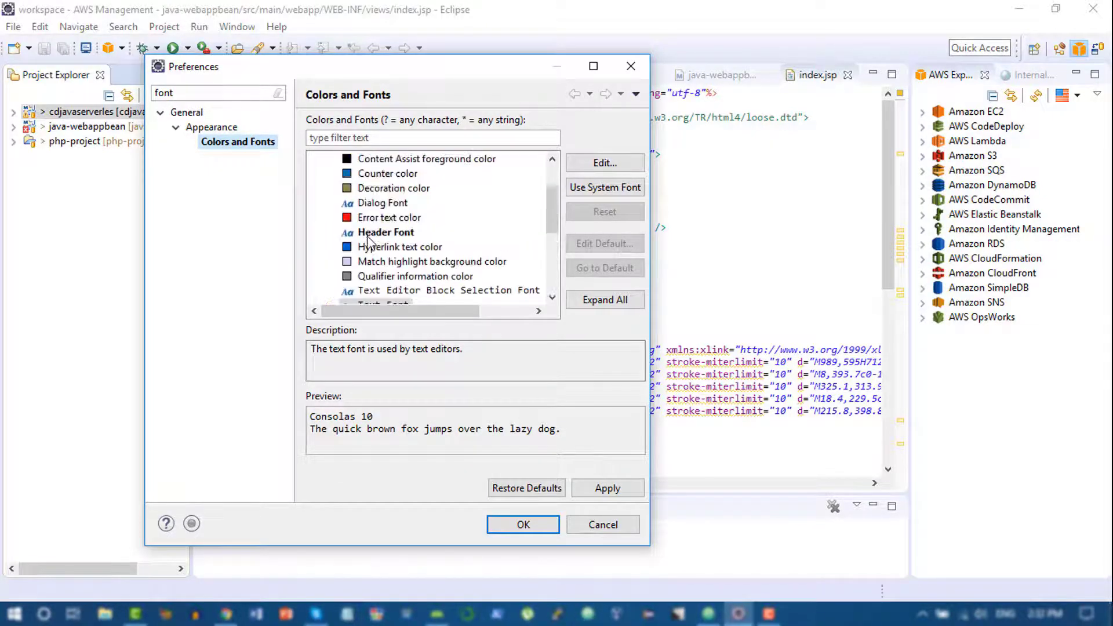
pyautogui.scroll(2, 368, 244)
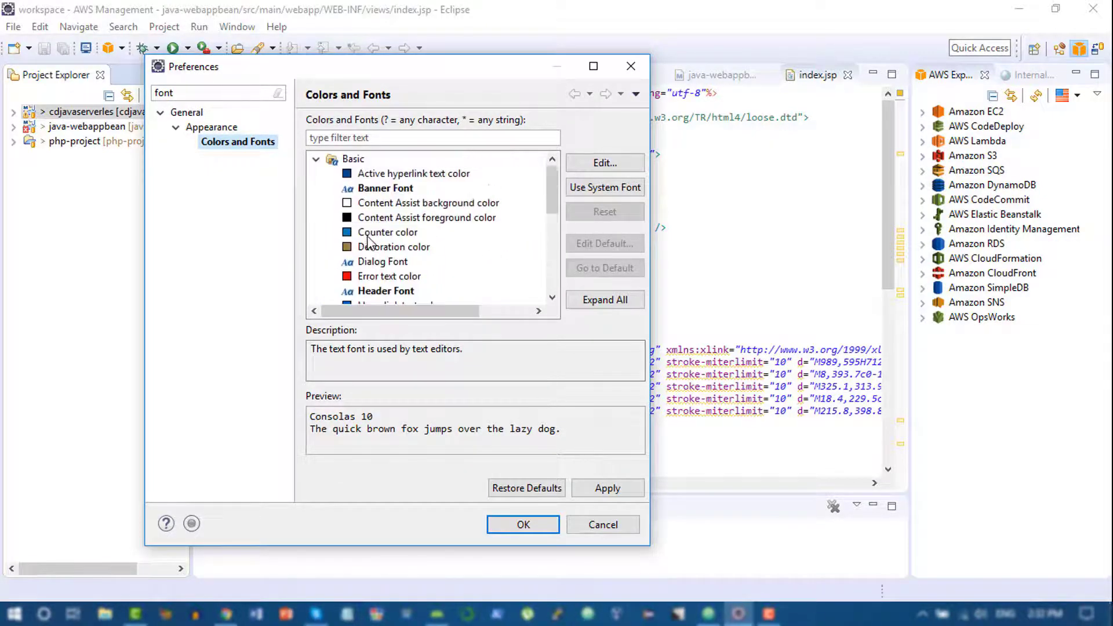
pyautogui.click(316, 159)
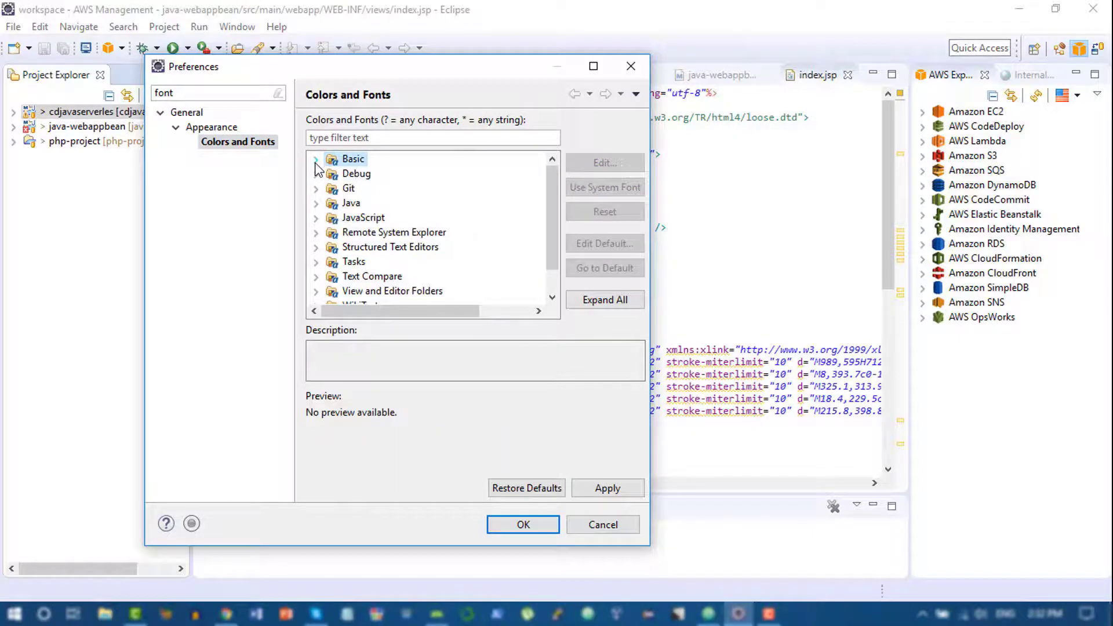
pyautogui.click(315, 160)
pyautogui.scroll(-1, 357, 193)
pyautogui.scroll(-2, 357, 193)
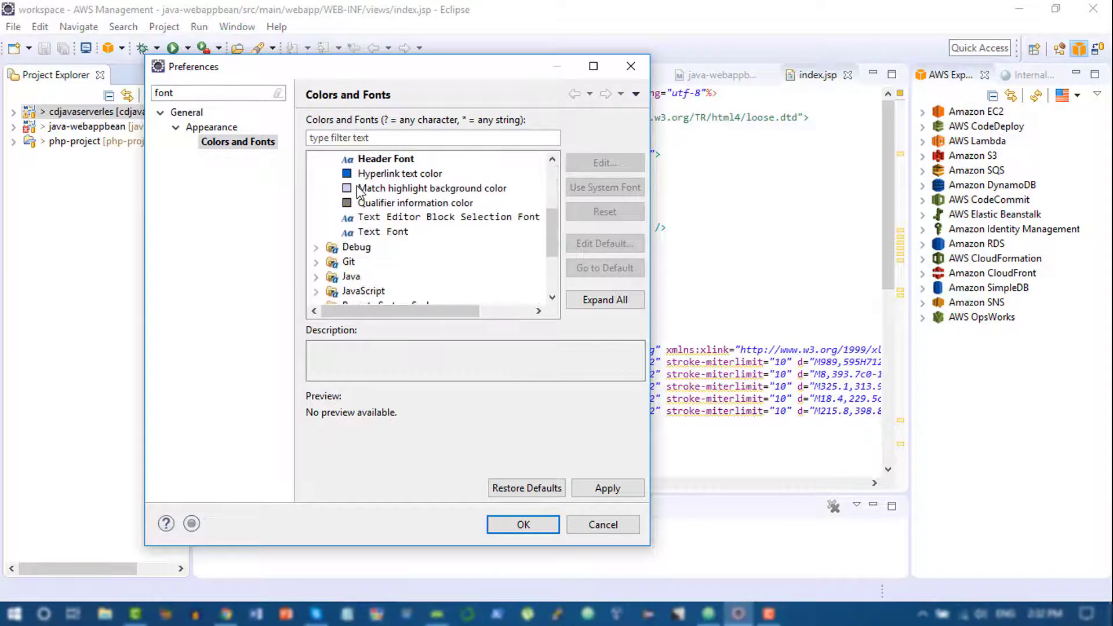
pyautogui.scroll(-1, 350, 225)
pyautogui.scroll(2, 350, 225)
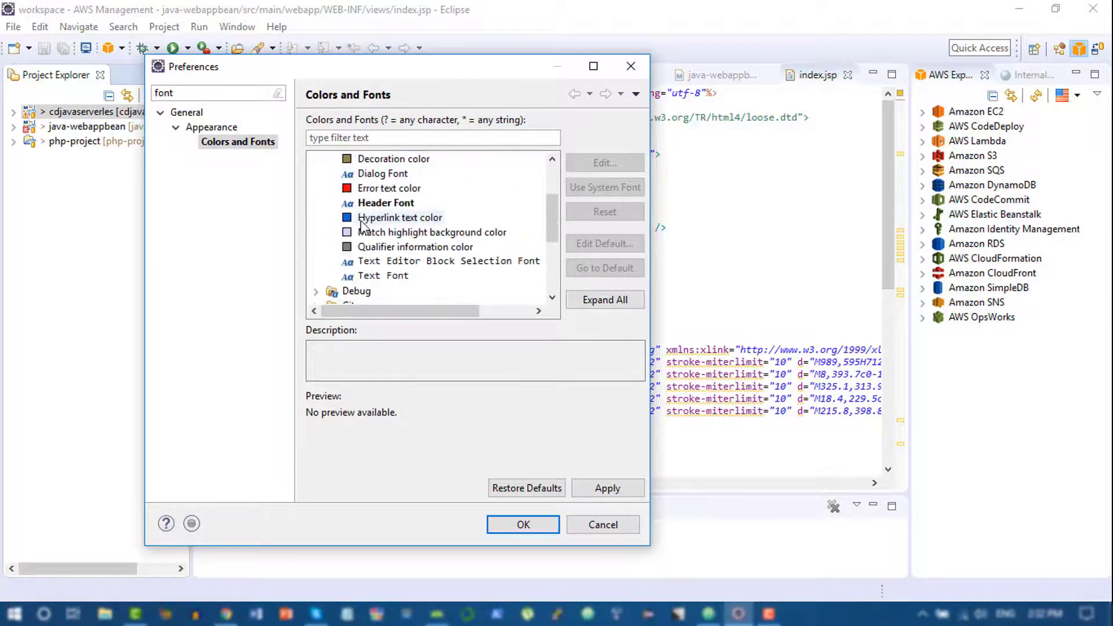
pyautogui.scroll(-1, 357, 231)
pyautogui.click(368, 235)
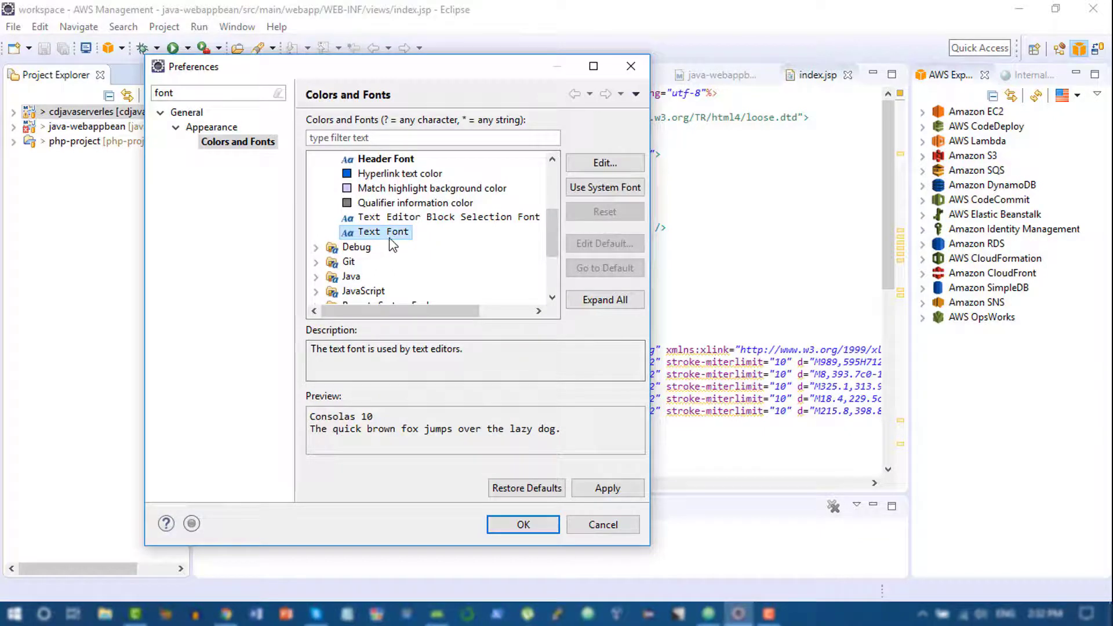
# Change Eclipse's Text Font to Consolas size 14 and close Preferences
pyautogui.click(605, 167)
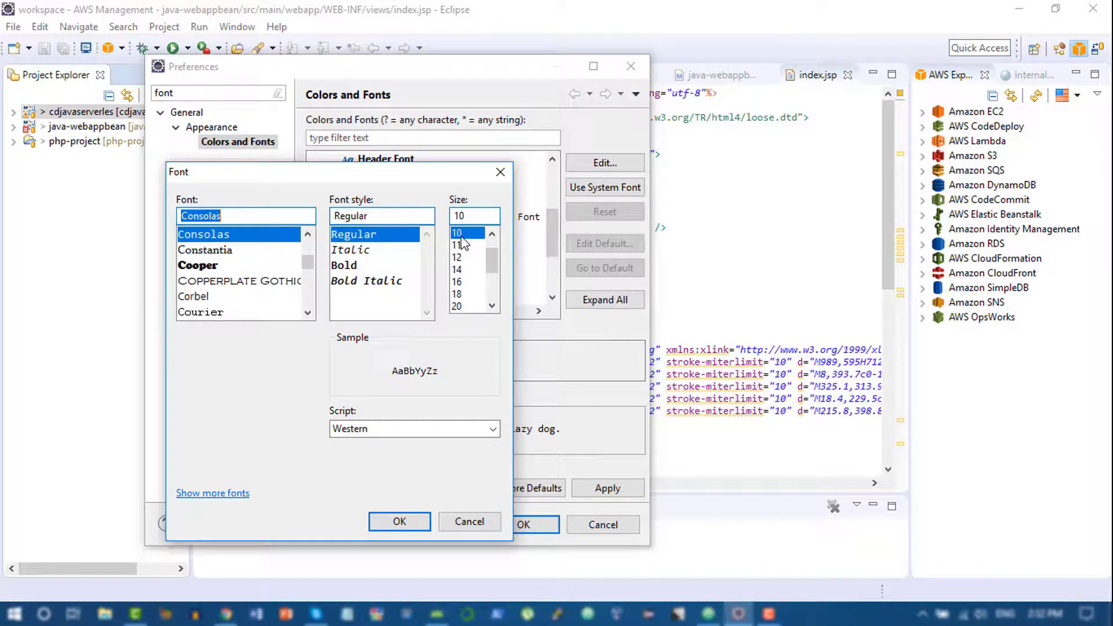
pyautogui.click(463, 271)
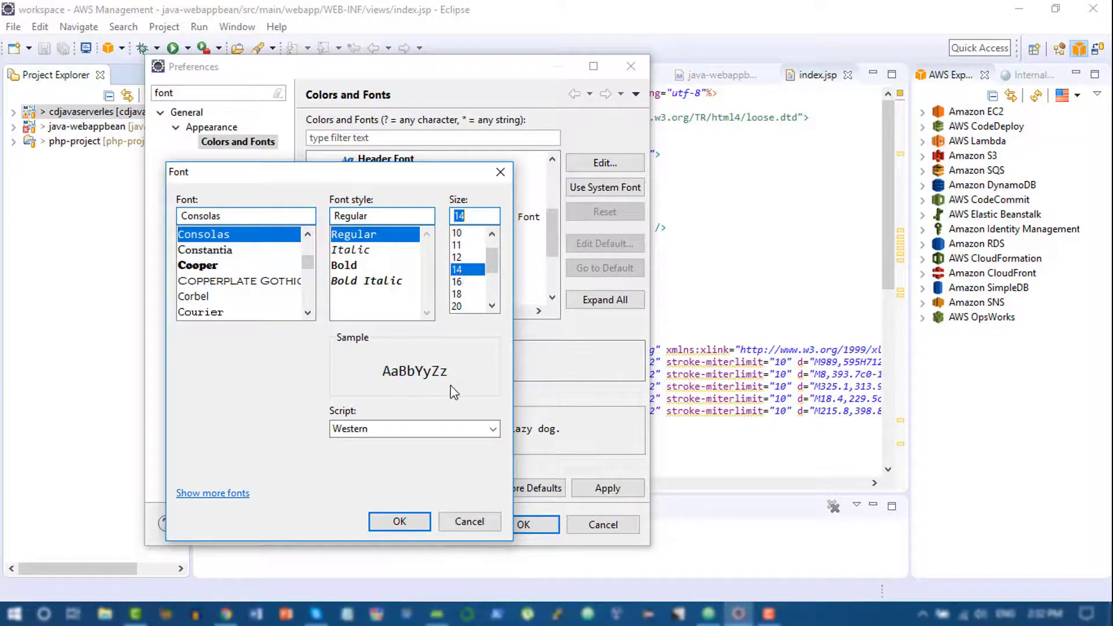
pyautogui.click(415, 520)
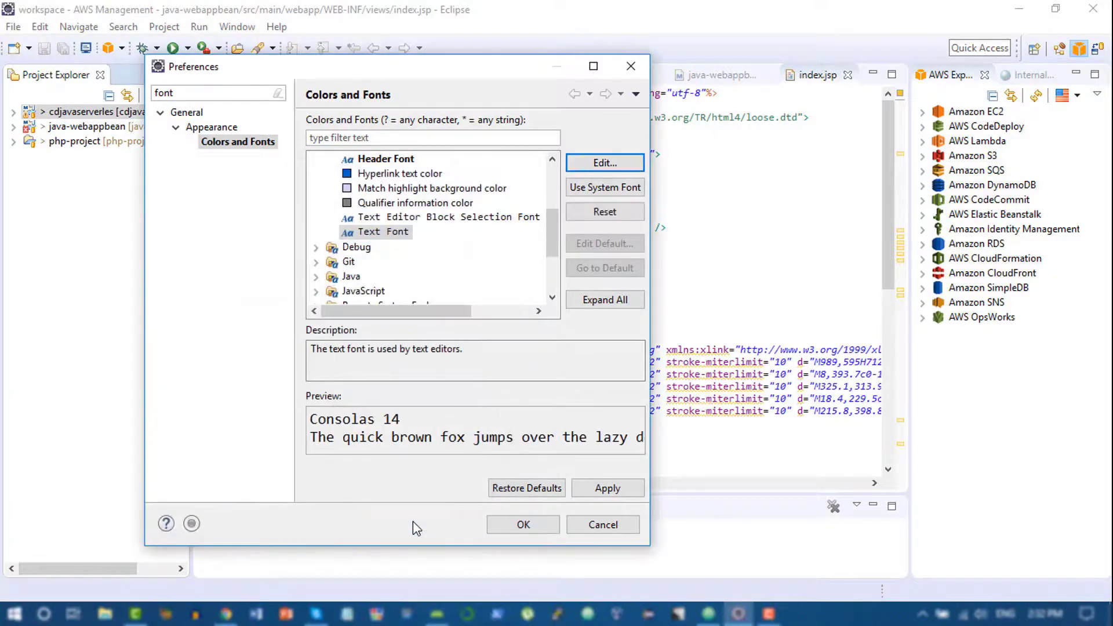
pyautogui.click(518, 529)
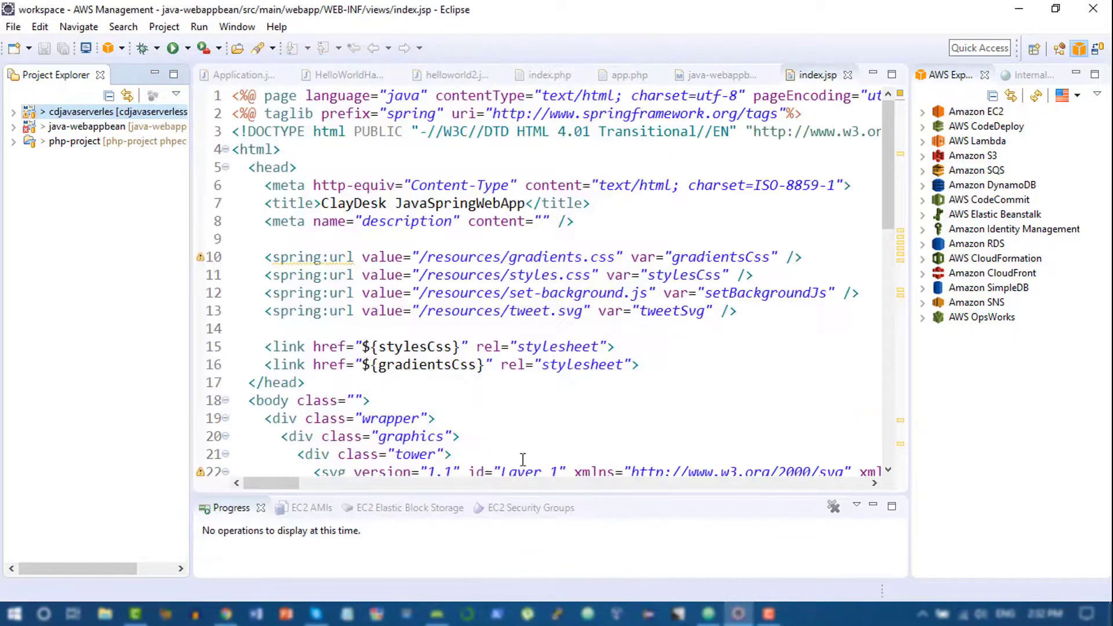